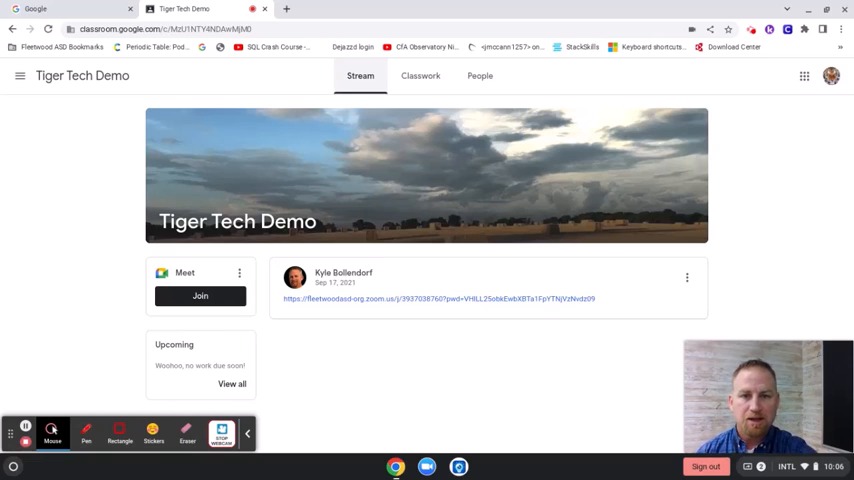
Step: From the class's Classwork page, expand the teacher's Zoom Link post and launch the meeting
click(423, 77)
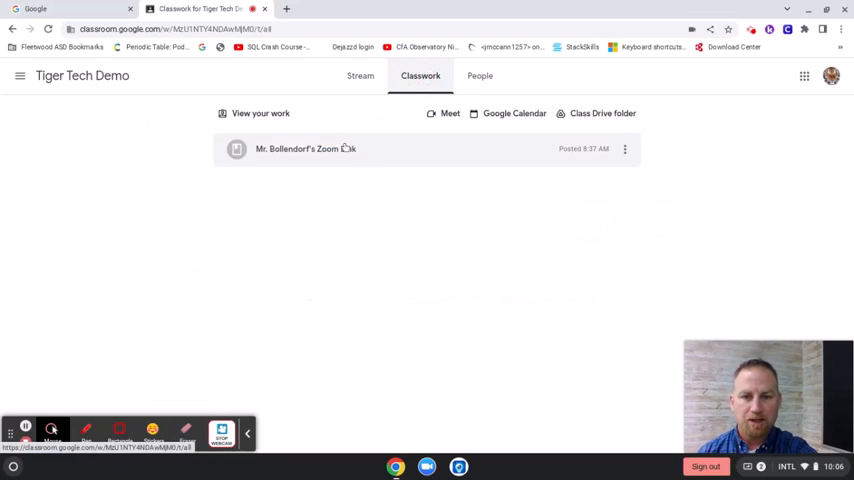
click(340, 151)
click(326, 215)
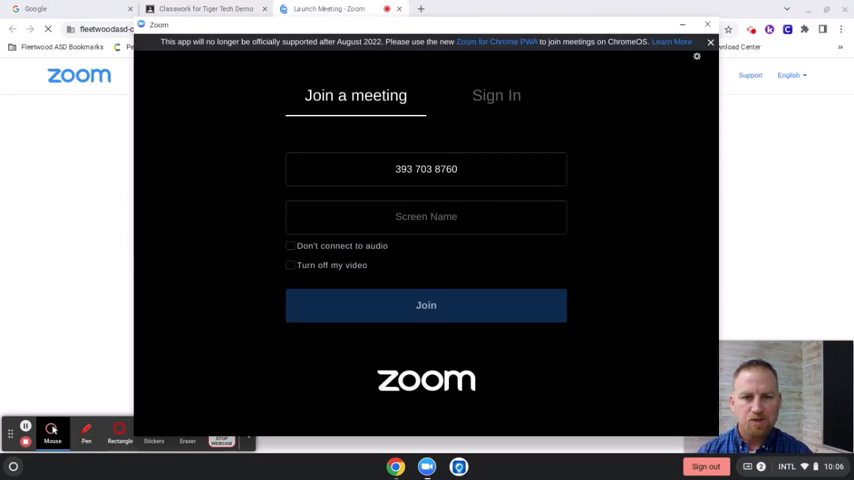
Step: Sign in to Zoom with SSO using company domain fleetwoodasd-org and continue
click(494, 100)
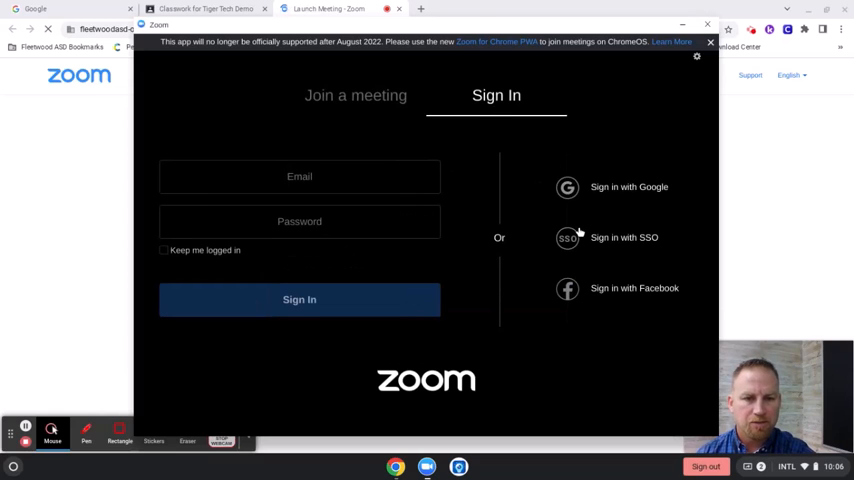
click(578, 234)
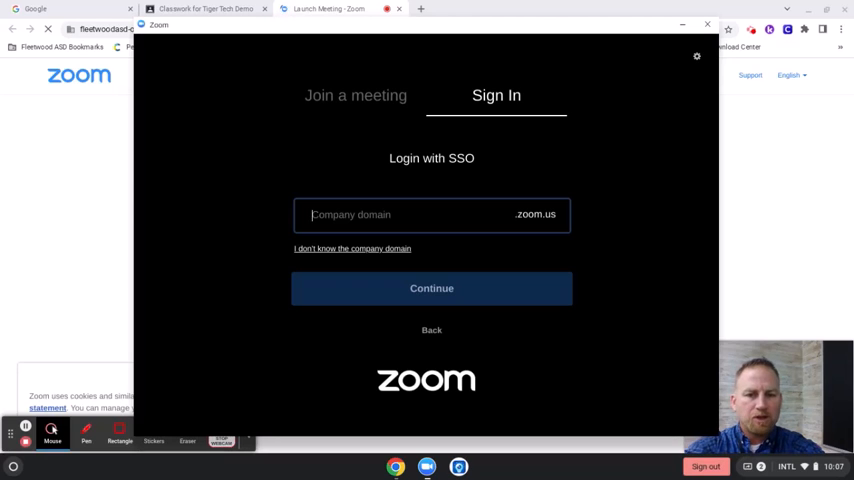
text(fleet)
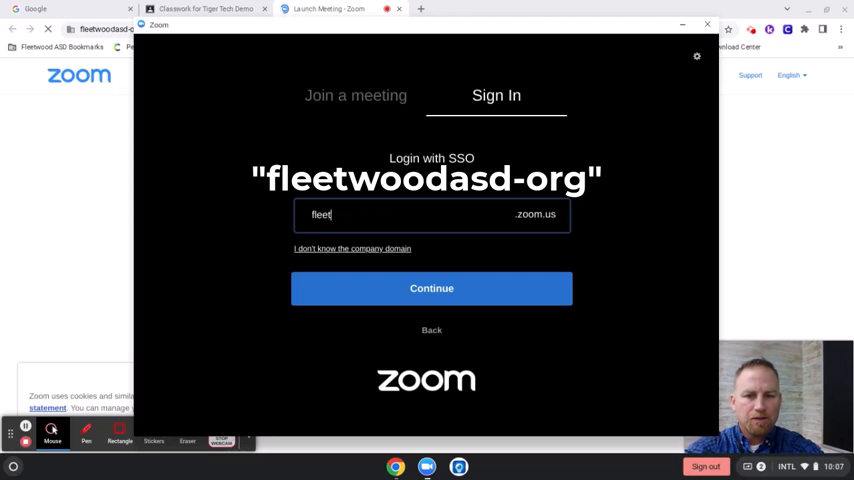
text(woodasd)
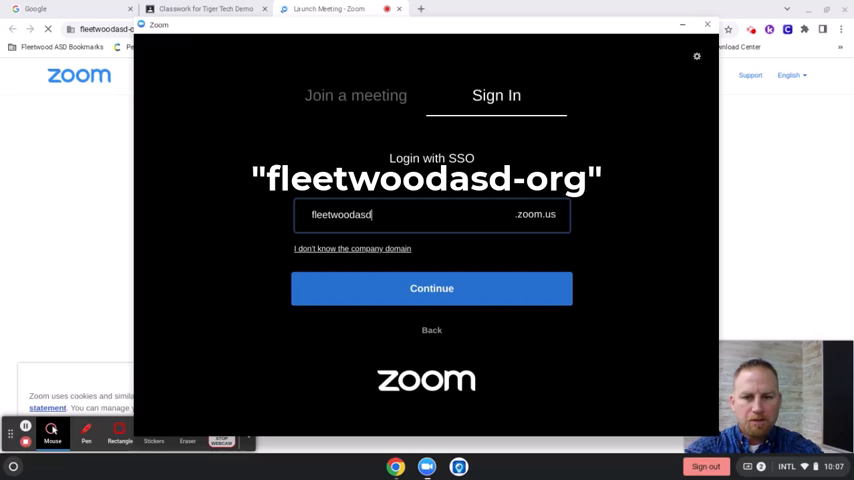
text(-org)
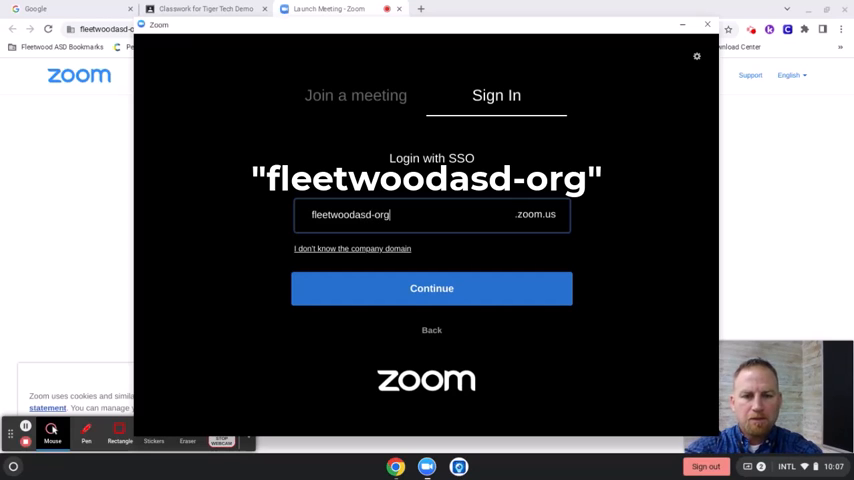
click(426, 289)
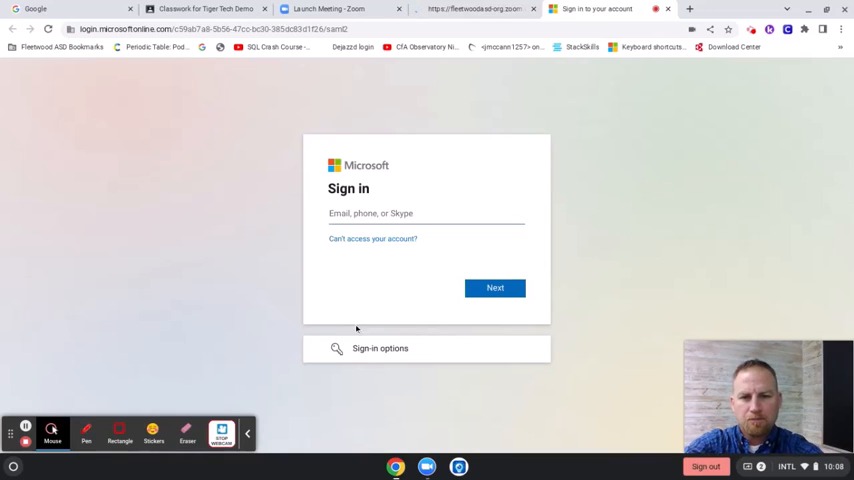
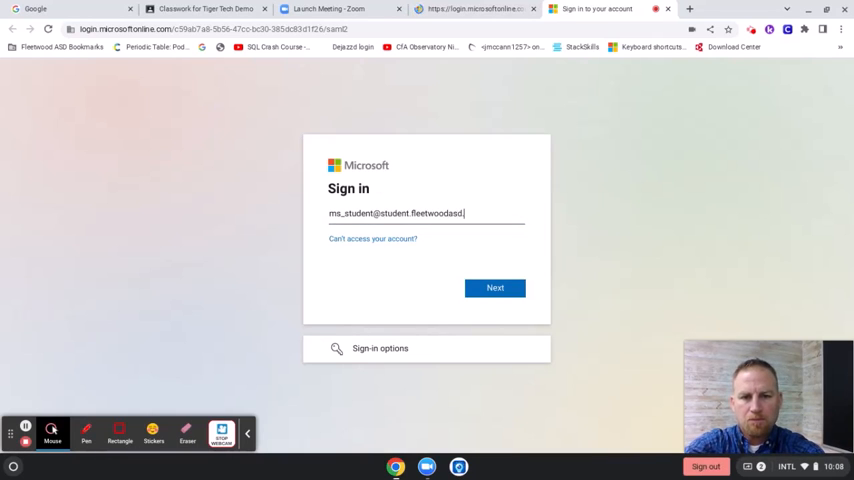
Step: Submit the student email and stay signed in with 'Don't show this again' ticked
click(484, 292)
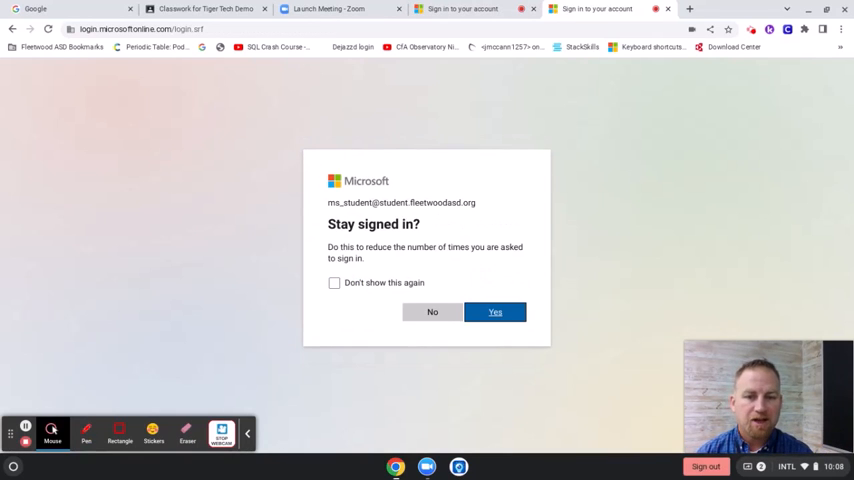
click(335, 284)
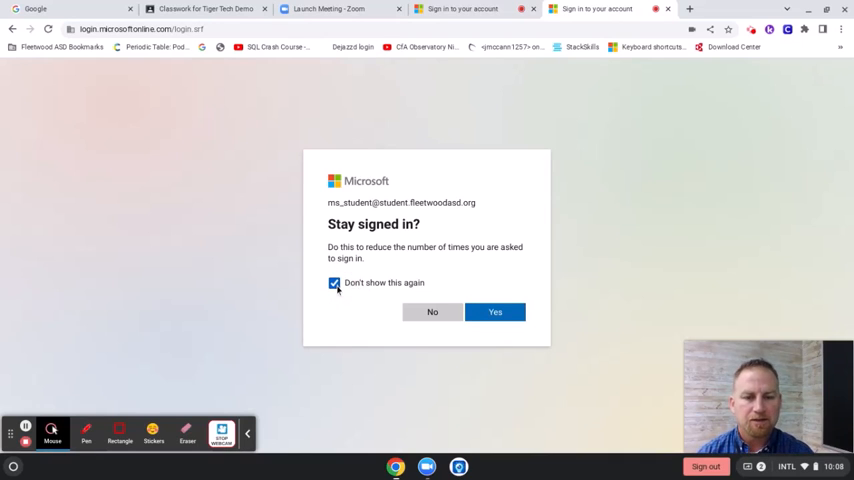
click(495, 319)
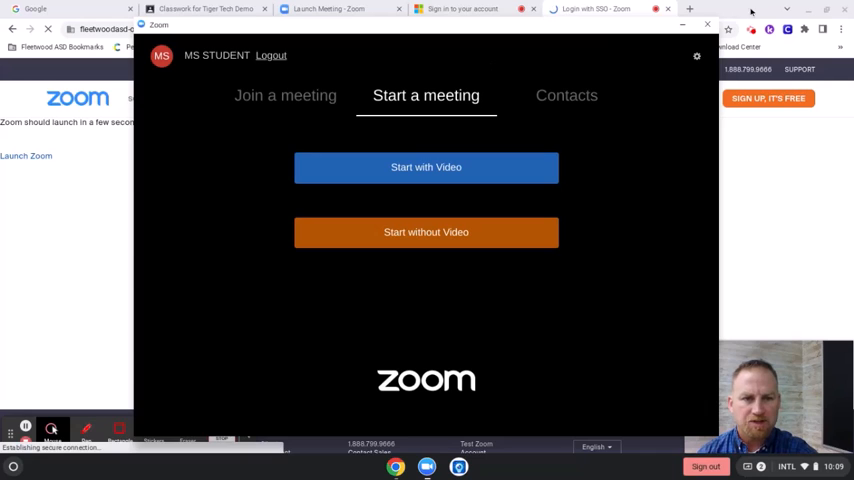
Step: Close the Zoom app window now showing MS STUDENT signed in
click(708, 25)
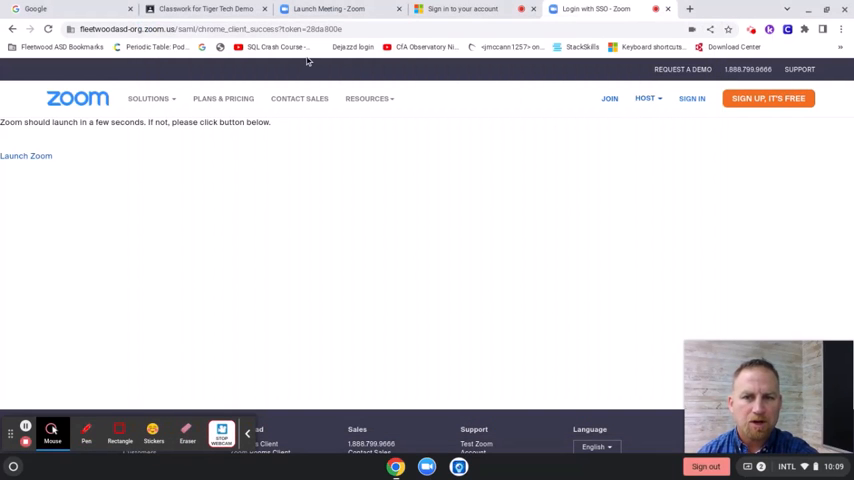
Step: Relaunch the teacher's Launch Meeting - Zoom link from the Classwork page
click(225, 10)
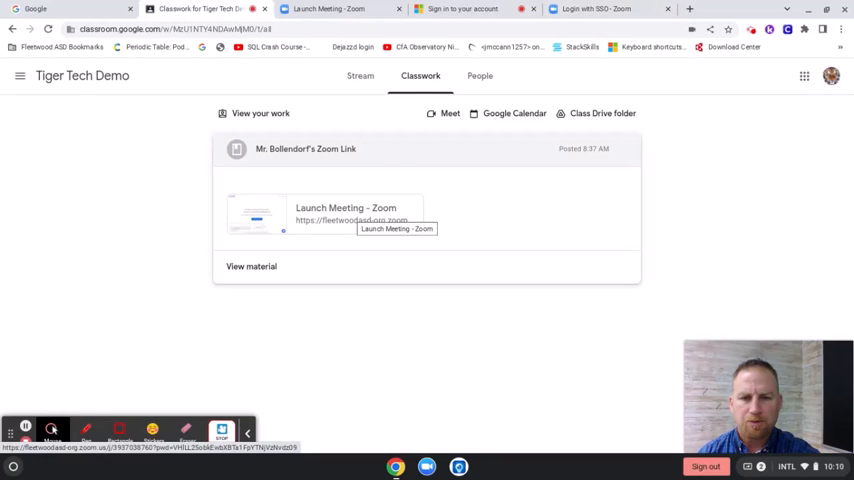